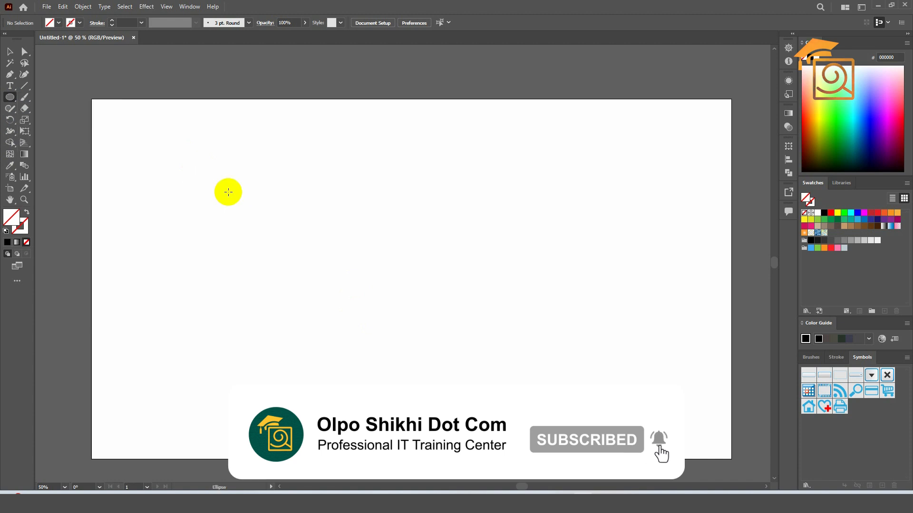
- Draw a circle about 237 px wide, fill it with light yellow (FEFF63), and move it up toward the artboard's upper edge
left_click_drag(213, 166, 292, 245)
left_click(4, 55)
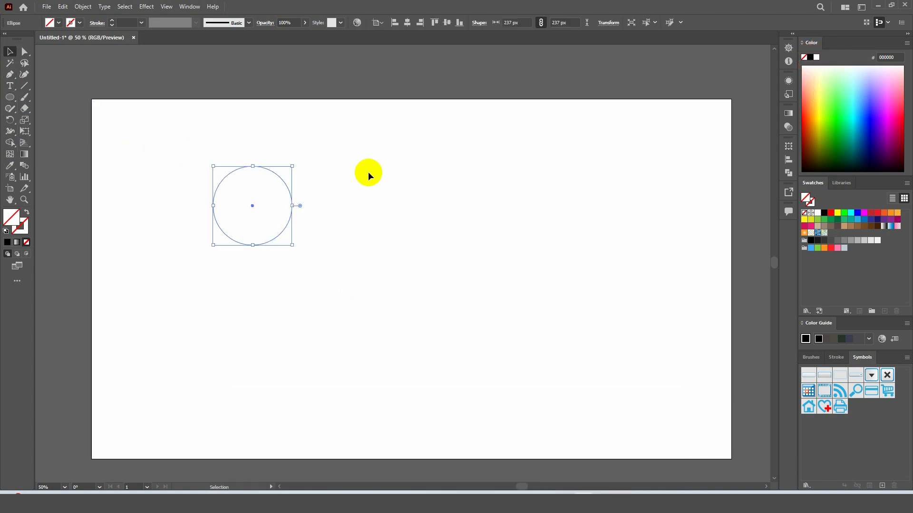
left_click(817, 90)
left_click_drag(256, 175, 256, 141)
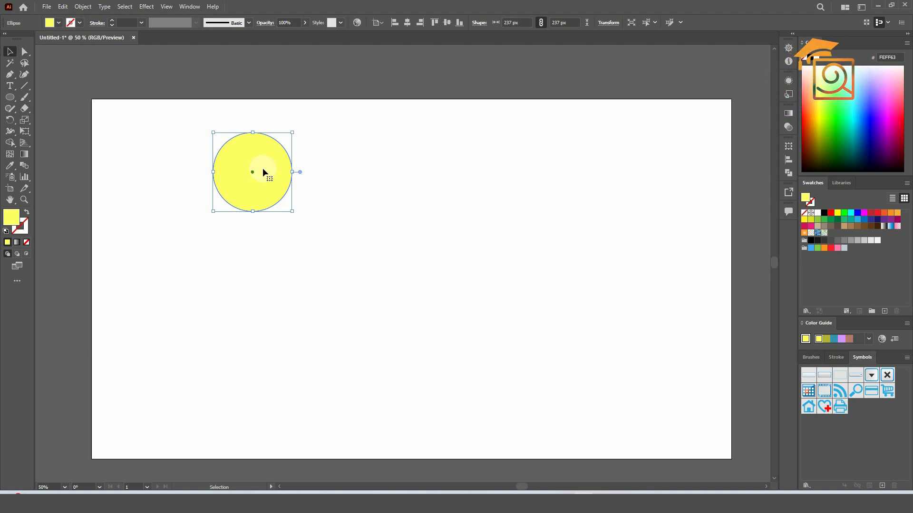
left_click(335, 193)
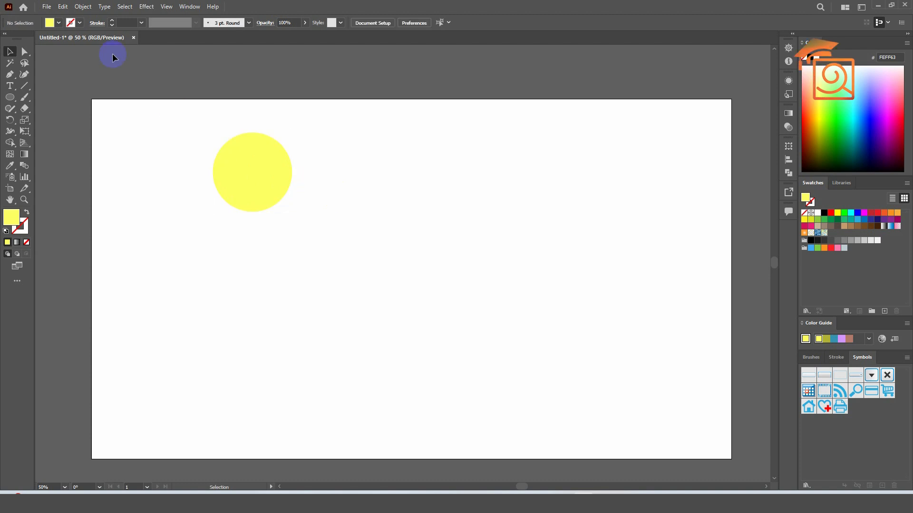
- Place the linked photo b8 at about 352 × 235 px beside the yellow circle
left_click(48, 9)
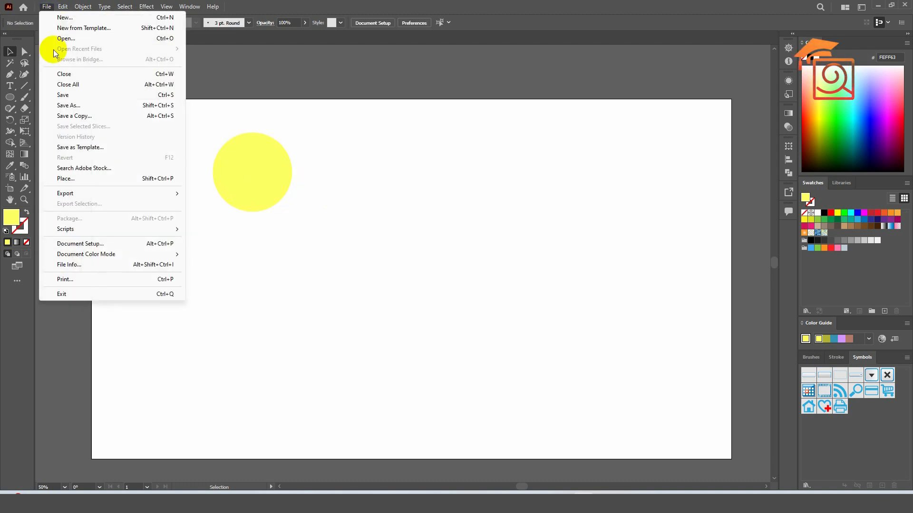
left_click(79, 180)
left_click(101, 89)
left_click(372, 282)
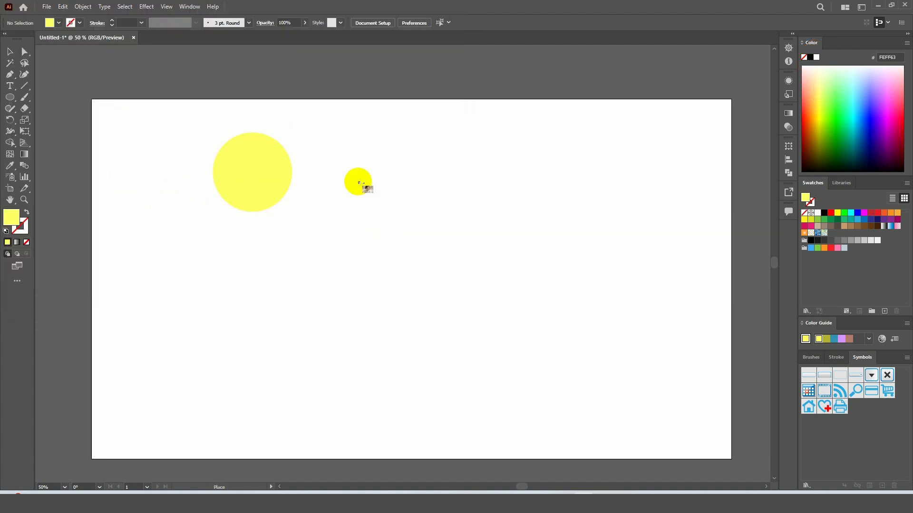
left_click_drag(337, 152, 453, 288)
left_click_drag(401, 194, 541, 192)
- Duplicate the placed photo into a two-by-two grid and reposition the grid on the right half of the artboard
left_click_drag(353, 127, 568, 219)
left_click_drag(552, 186, 552, 287)
left_click(398, 147)
left_click_drag(347, 136, 580, 379)
left_click_drag(532, 202, 575, 199)
left_click(580, 364)
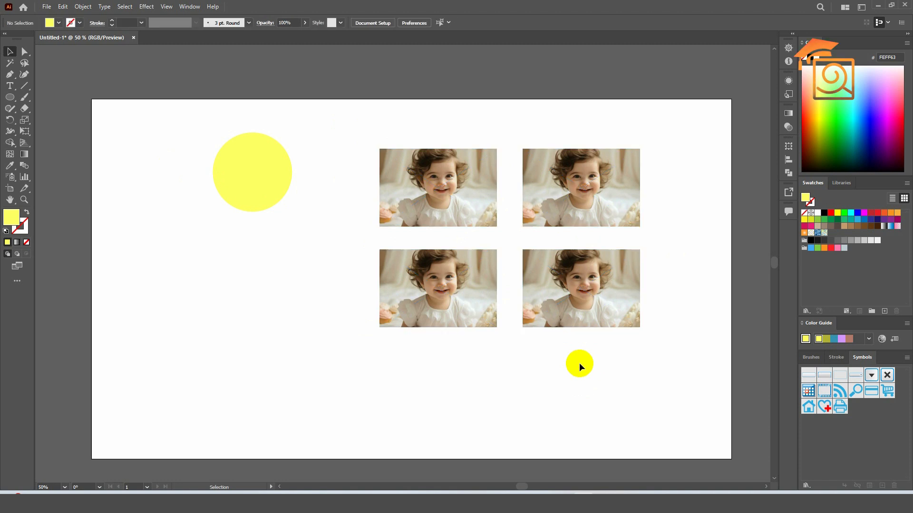
- Duplicate a row of two photos below the grid to make three rows, and reposition all six photos
left_click_drag(333, 121, 670, 361)
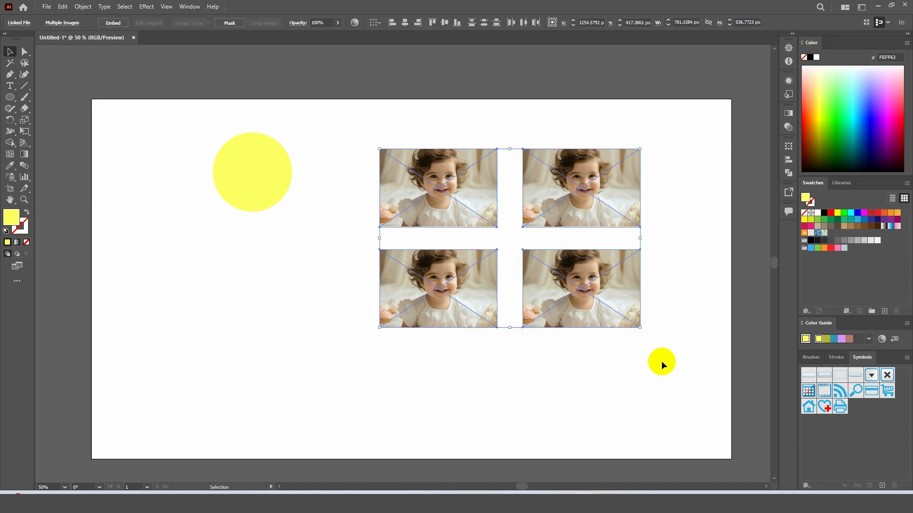
left_click(436, 174)
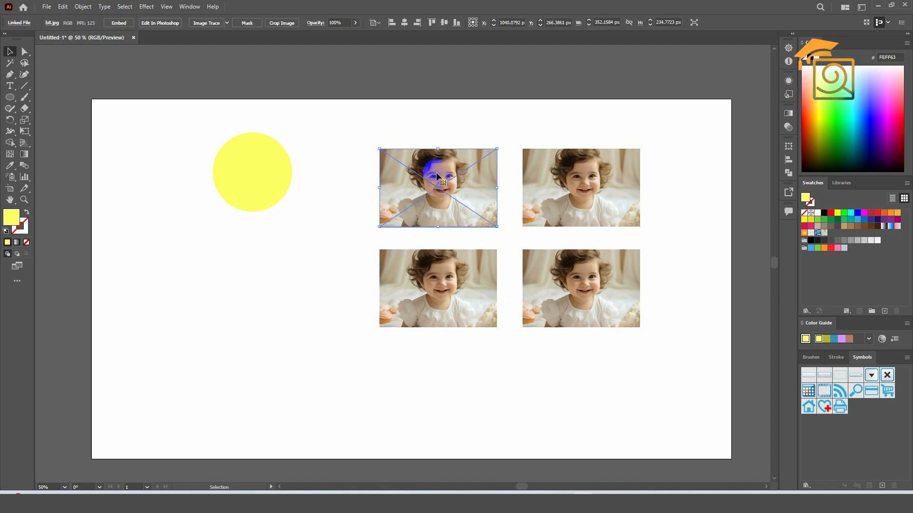
left_click(527, 190)
left_click_drag(339, 121, 666, 366)
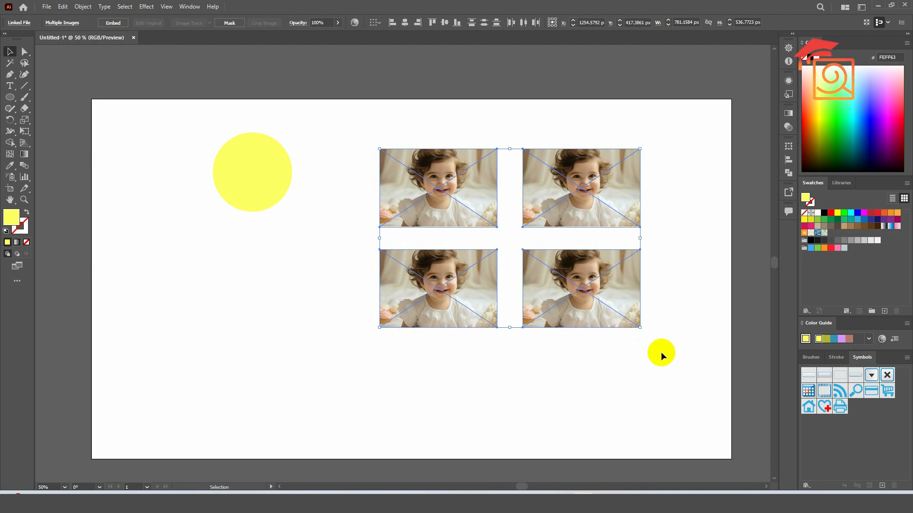
left_click_drag(350, 130, 428, 309)
left_click_drag(608, 298, 617, 377)
left_click_drag(350, 134, 616, 423)
left_click_drag(593, 272, 613, 263)
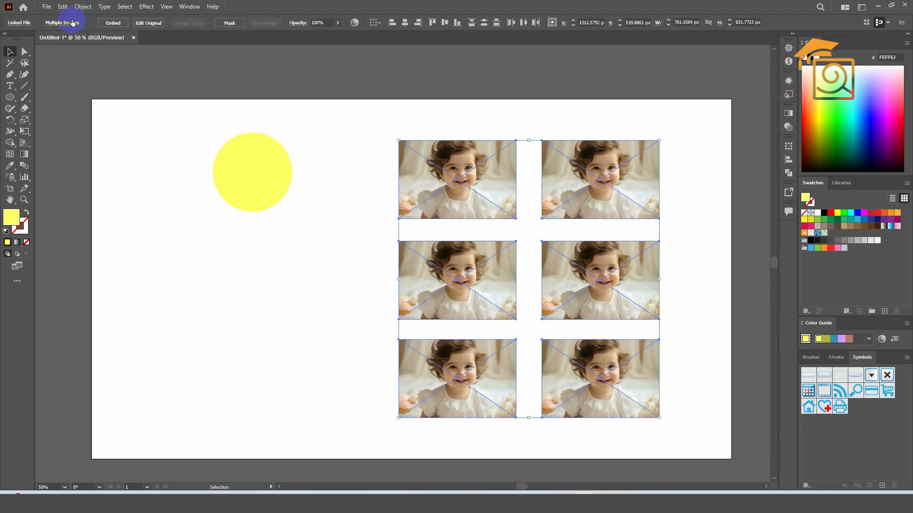
- Relink all six selected photos to b6 with the fast_relink script
left_click(47, 8)
mouse_move(67, 229)
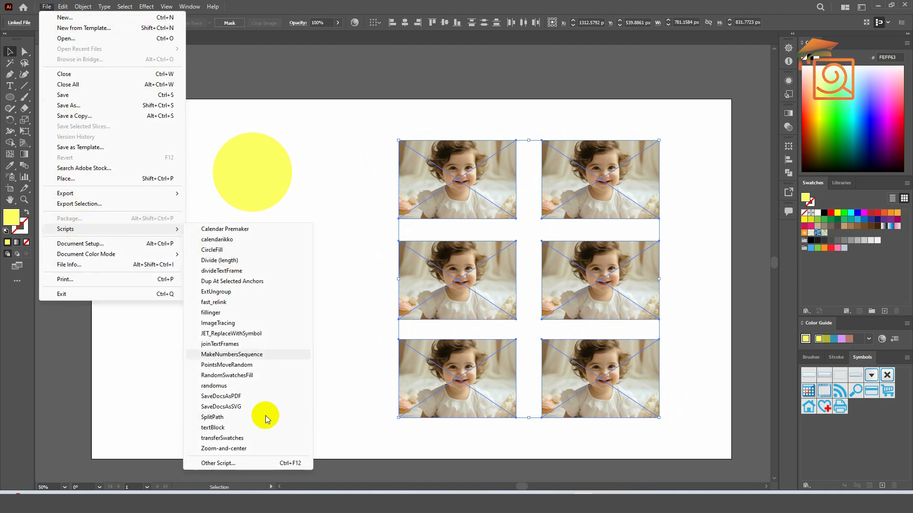
left_click(212, 304)
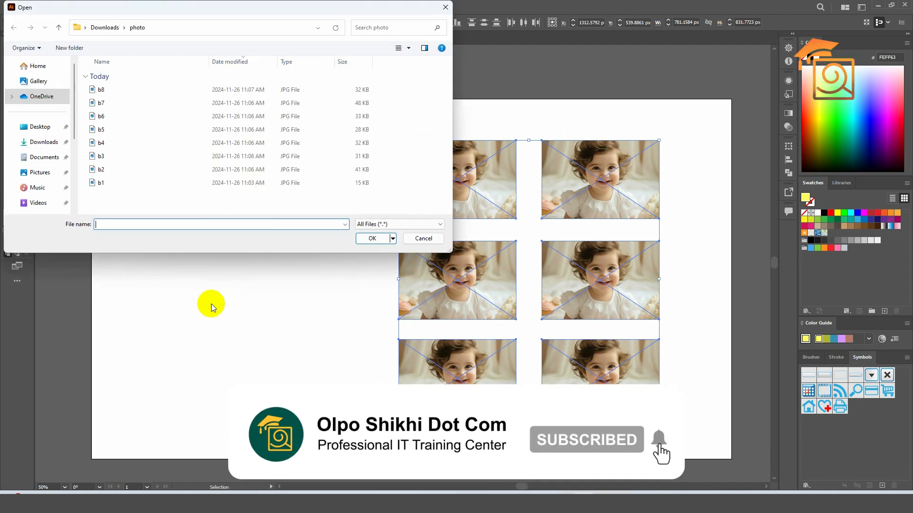
left_click(101, 119)
left_click(370, 239)
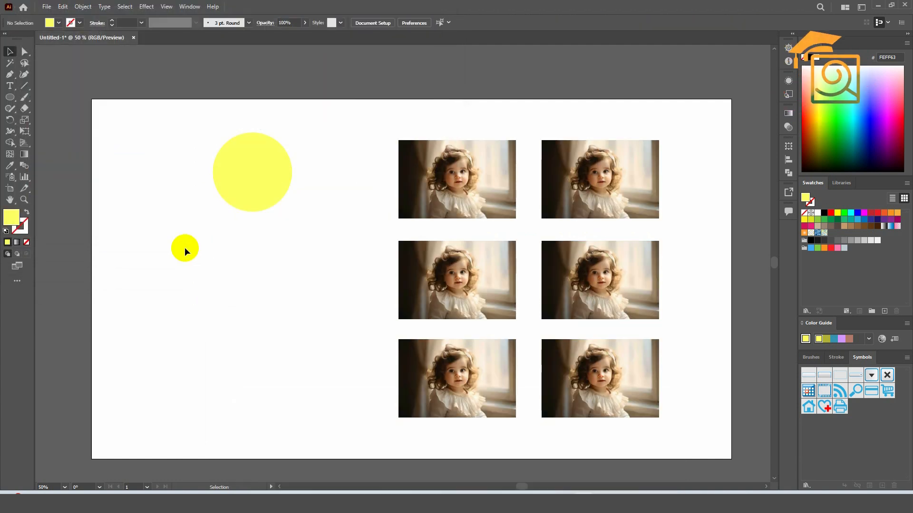
- Select the six photos and relink them all to b2 with the fast_relink script
left_click_drag(366, 122, 673, 418)
left_click(45, 6)
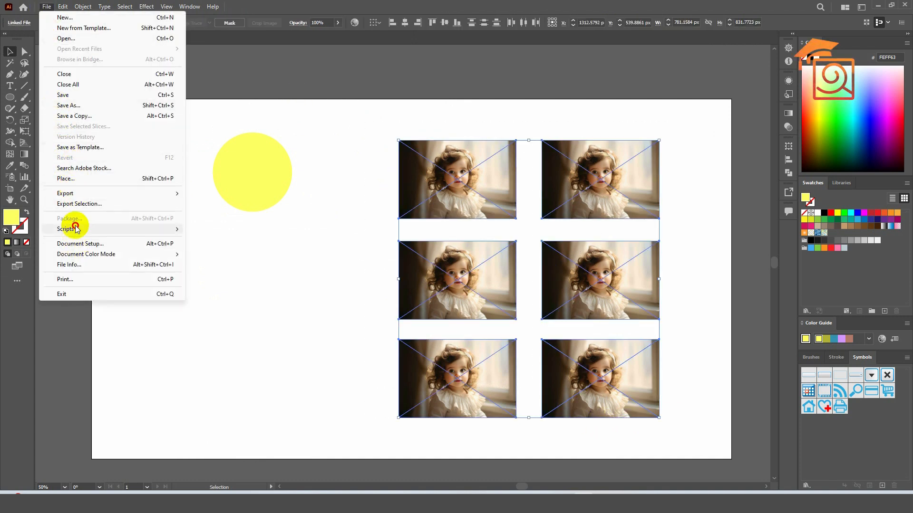
mouse_move(176, 229)
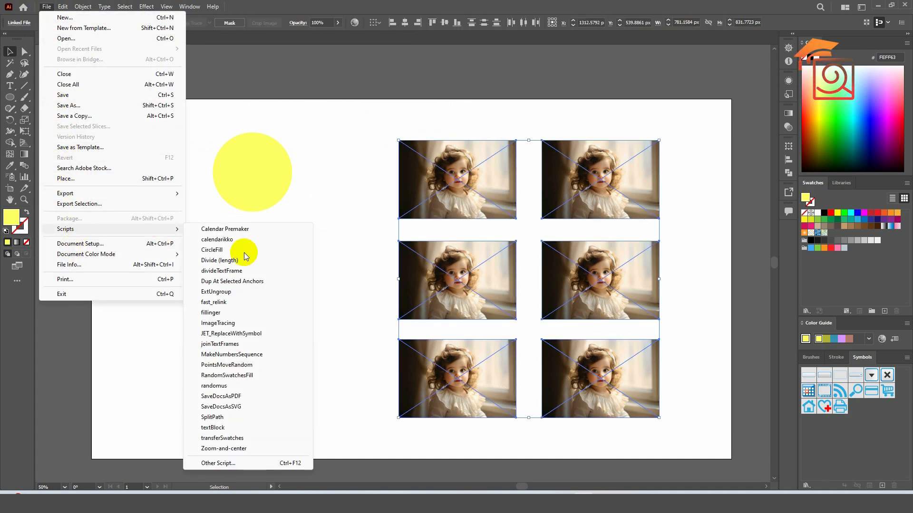
left_click(220, 305)
left_click(112, 169)
left_click(363, 239)
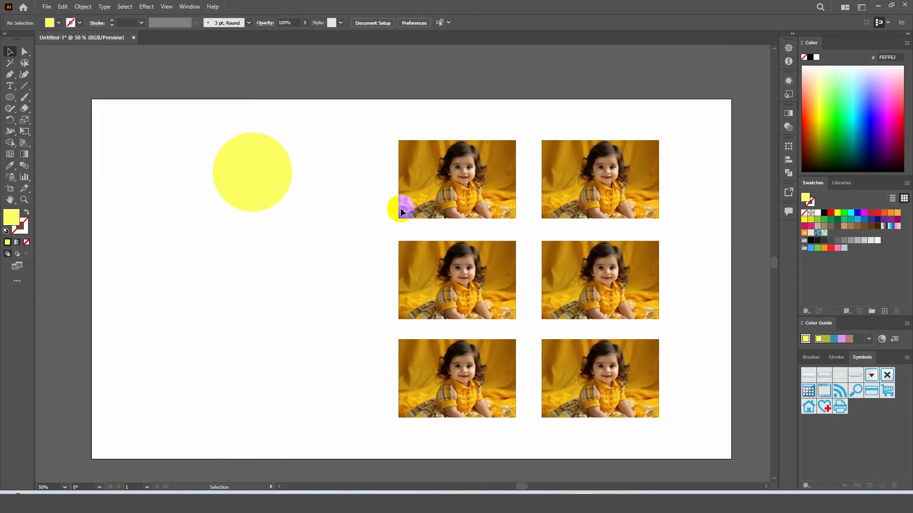
- Move the six-photo grid toward the artboard's right edge and the yellow circle toward its left edge
left_click_drag(378, 113, 663, 450)
left_click_drag(605, 305, 642, 295)
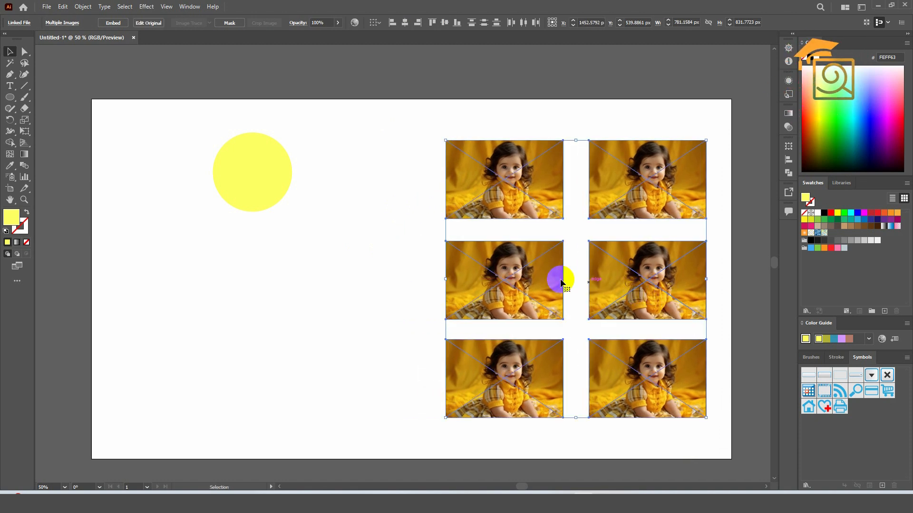
left_click(318, 189)
left_click_drag(228, 180, 166, 192)
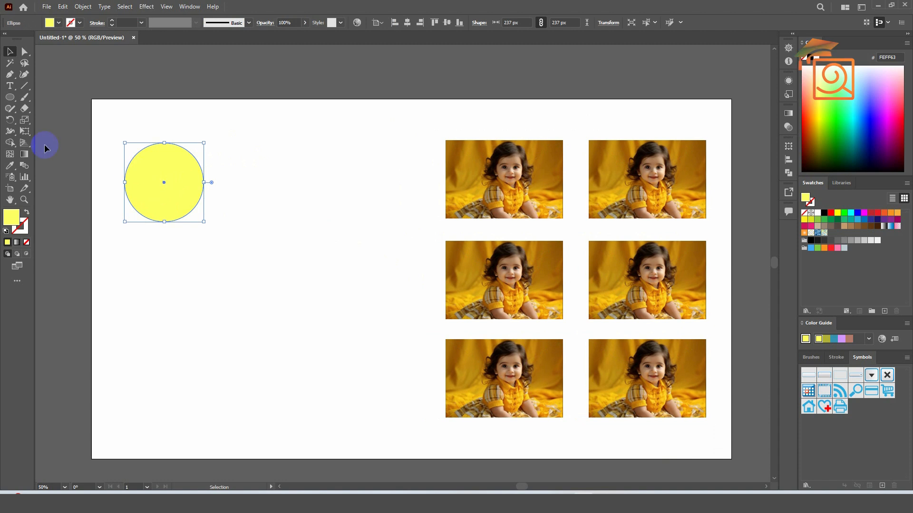
left_click_drag(7, 102, 43, 122)
left_click_drag(263, 180, 312, 206)
key("ctrl+z")
- Draw a rounded square about 222 px wide with 12 px corners and place it to the right of the circle
left_click_drag(10, 97, 42, 106)
left_click_drag(270, 179, 308, 199)
key("v")
left_click_drag(256, 162, 264, 167)
- Draw a yellow hexagon about 267 × 231 px below the circle
left_click(8, 101)
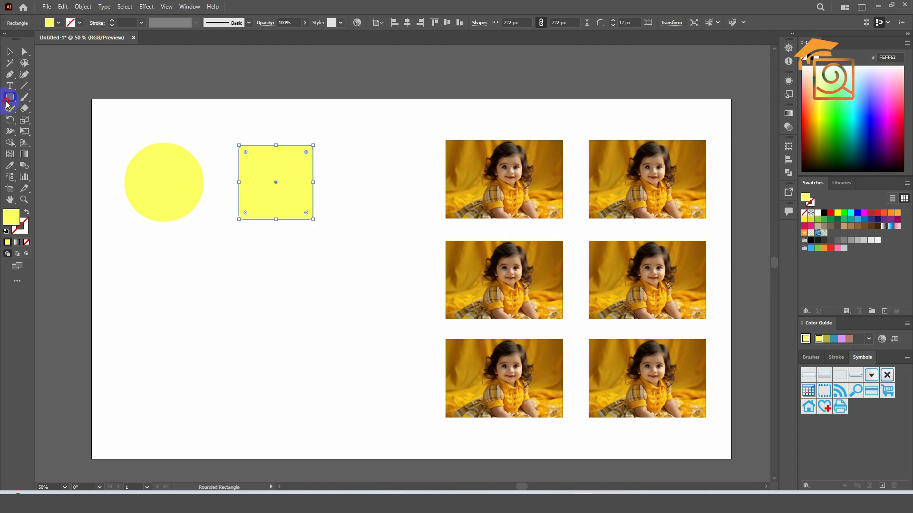
left_click(41, 132)
left_click_drag(165, 295, 185, 326)
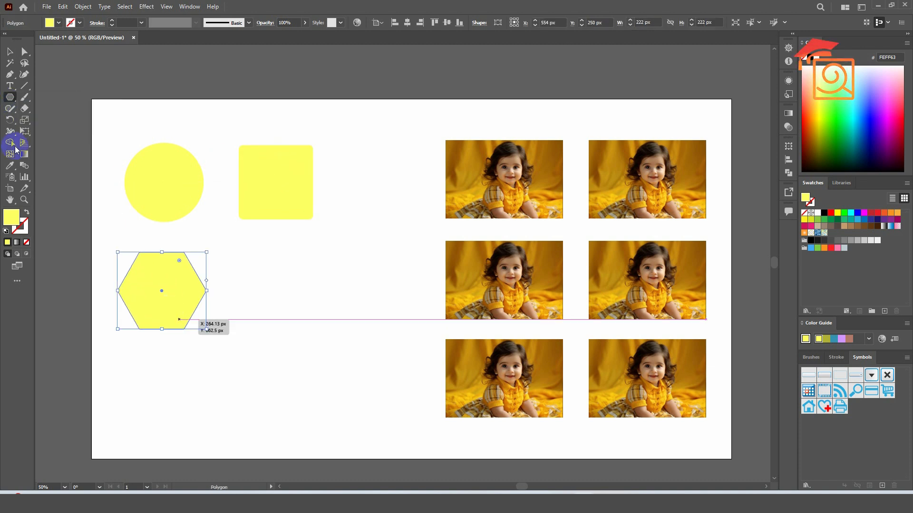
- Draw a five-pointed star about 269 × 256 px below the rounded square and align it level with the hexagon
left_click(9, 100)
left_click(44, 143)
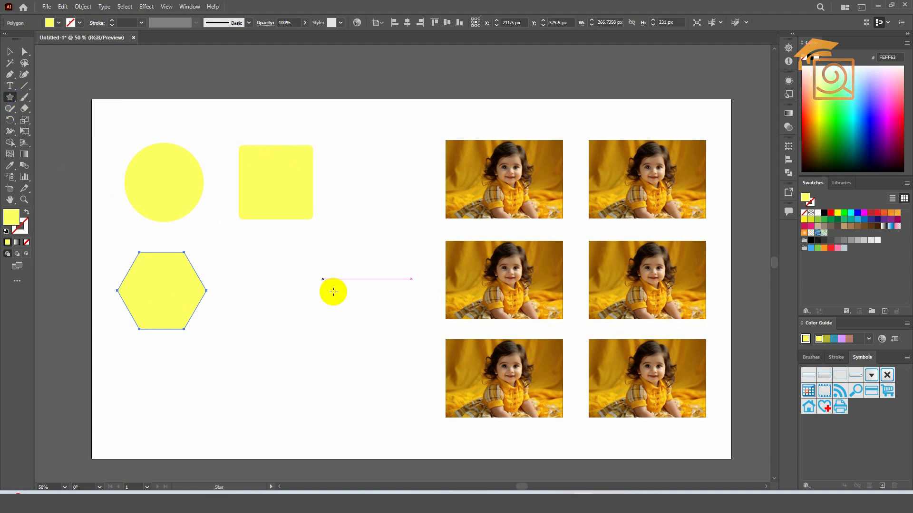
left_click_drag(277, 280, 305, 318)
left_click(9, 54)
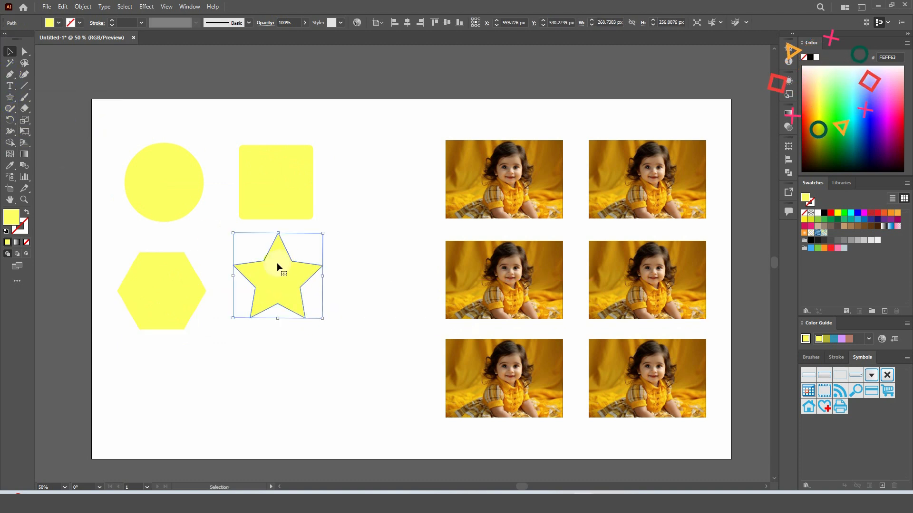
left_click_drag(276, 263, 279, 275)
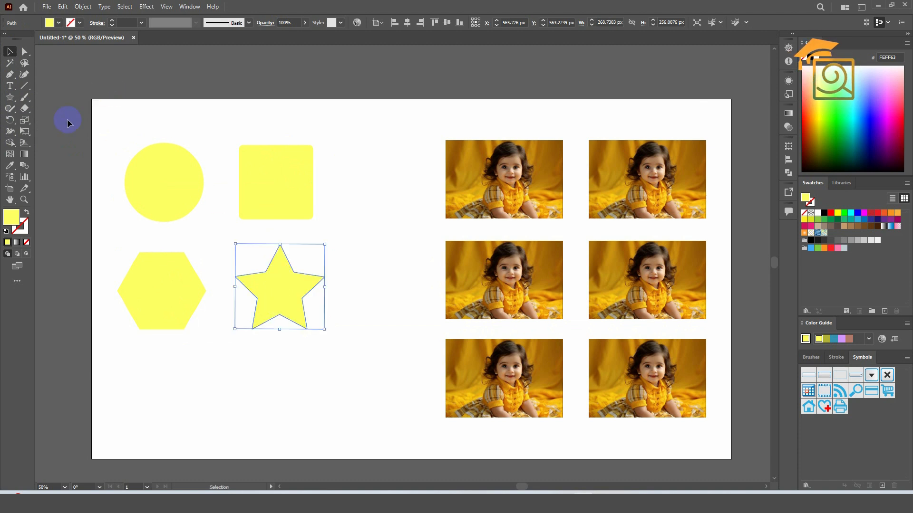
- Copy the circle below the hexagon and star, and move its top and left anchor points to form an irregular blob
left_click_drag(179, 190, 232, 400)
left_click(25, 51)
left_click_drag(216, 354, 235, 356)
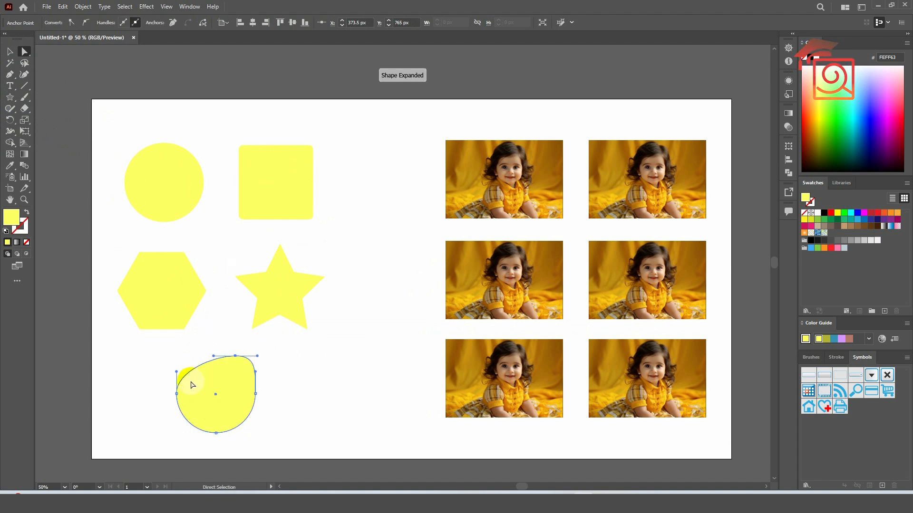
left_click_drag(173, 393, 163, 381)
left_click(7, 53)
left_click(356, 389)
- Copy a photo onto the circle, send it to the back, and place further copies behind the rounded square and star
left_click_drag(506, 183, 165, 186)
key("ctrl+shift+[")
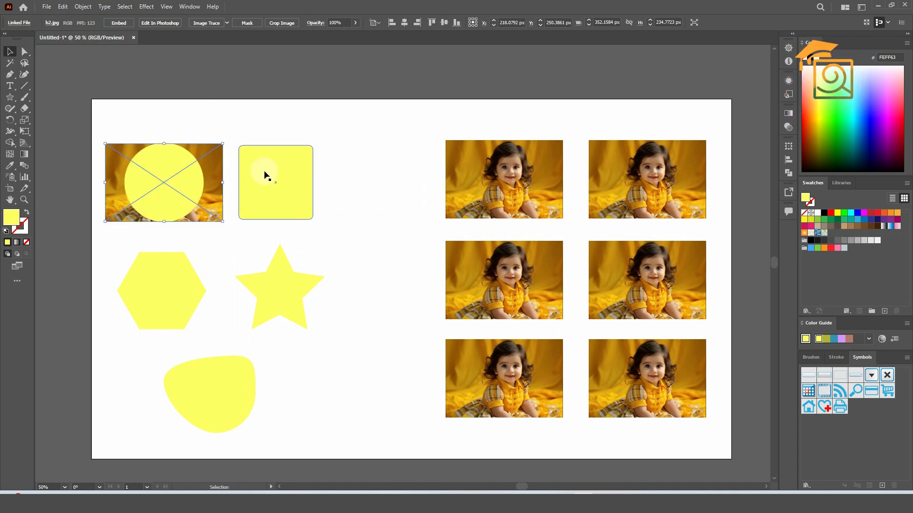
left_click_drag(212, 174, 330, 272)
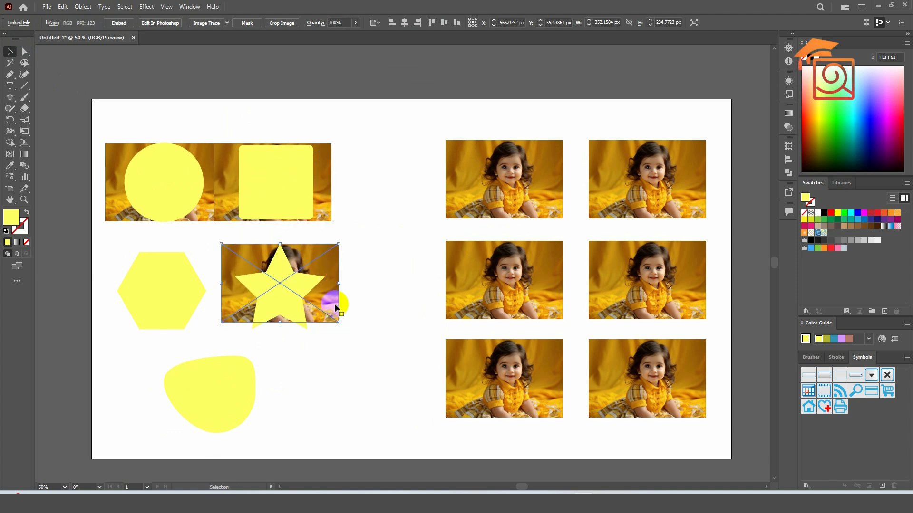
- Enlarge the photo behind the star to about 366 × 244 px and copy it behind the hexagon and the blob
mouse_move(338, 322)
left_mouse_down()
mouse_move(350, 339)
mouse_move(334, 313)
left_mouse_up()
left_click_drag(247, 259, 136, 264)
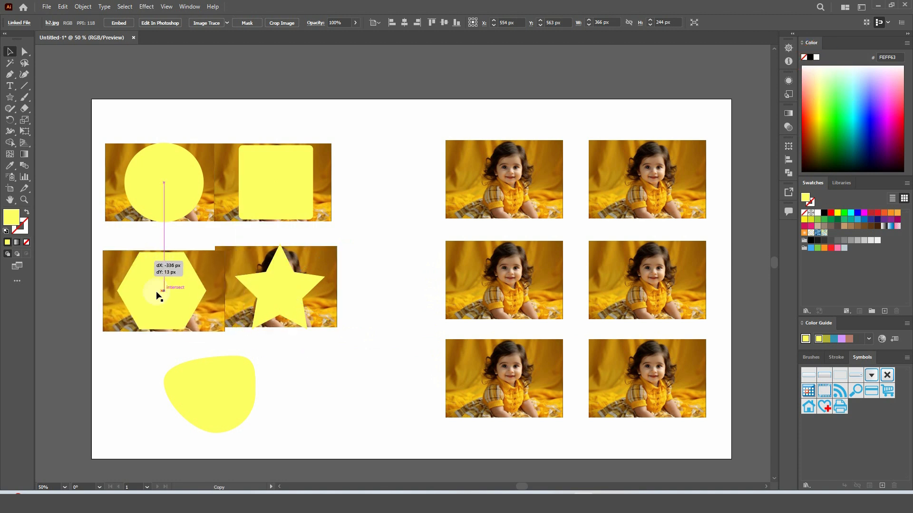
left_click_drag(159, 296, 159, 295)
left_click_drag(200, 327, 250, 341)
- Make clipping masks from the circle and the rounded square with the photos behind them
left_click(173, 202)
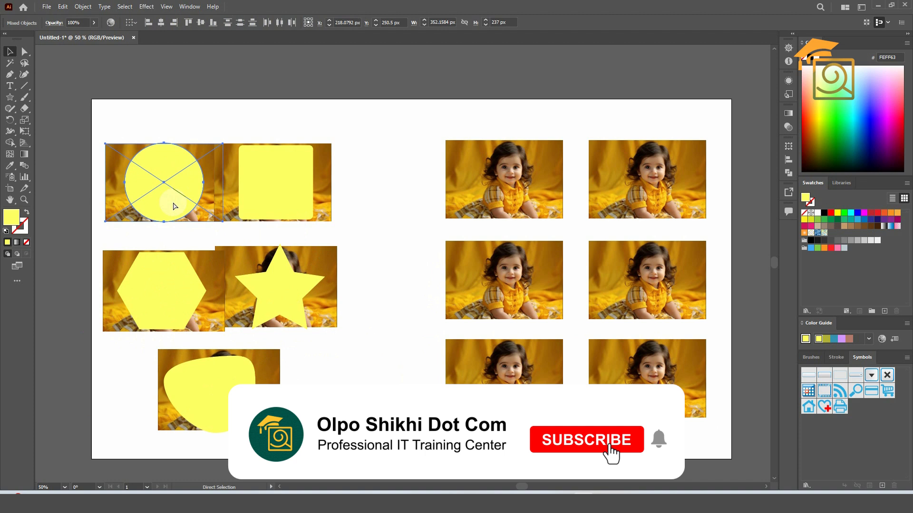
key("ctrl+7")
left_click_drag(251, 119, 294, 195)
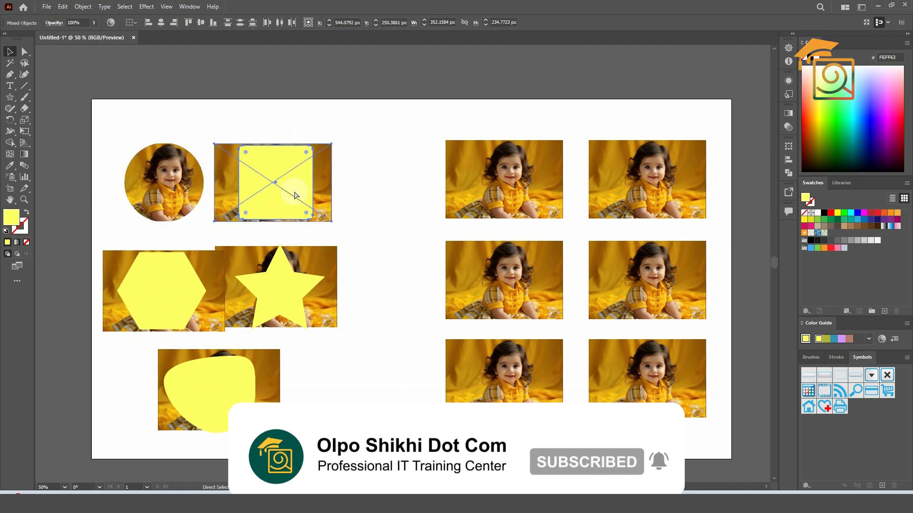
key("ctrl+7")
- Make clipping masks from the star, the hexagon and the blob with the photos behind them, and deselect everything
left_click_drag(358, 295, 193, 254)
key("ctrl+7")
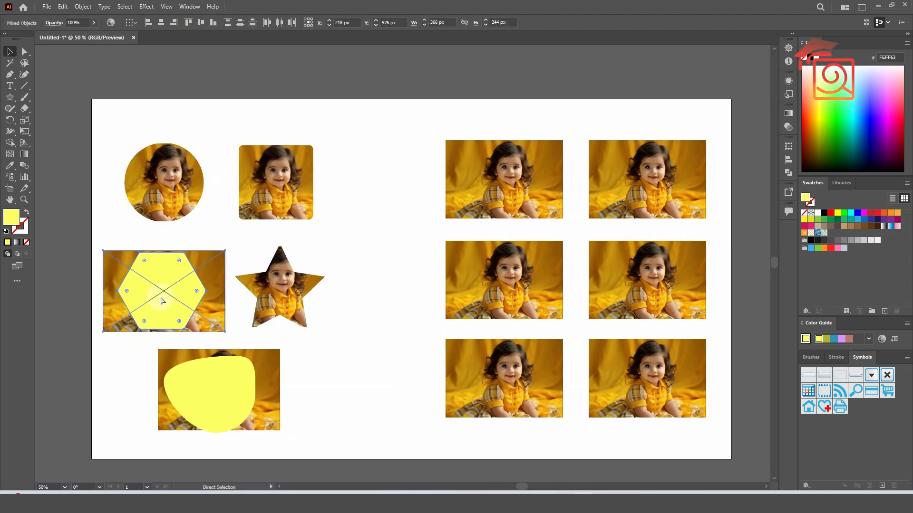
key("ctrl+7")
left_click_drag(144, 363, 270, 348)
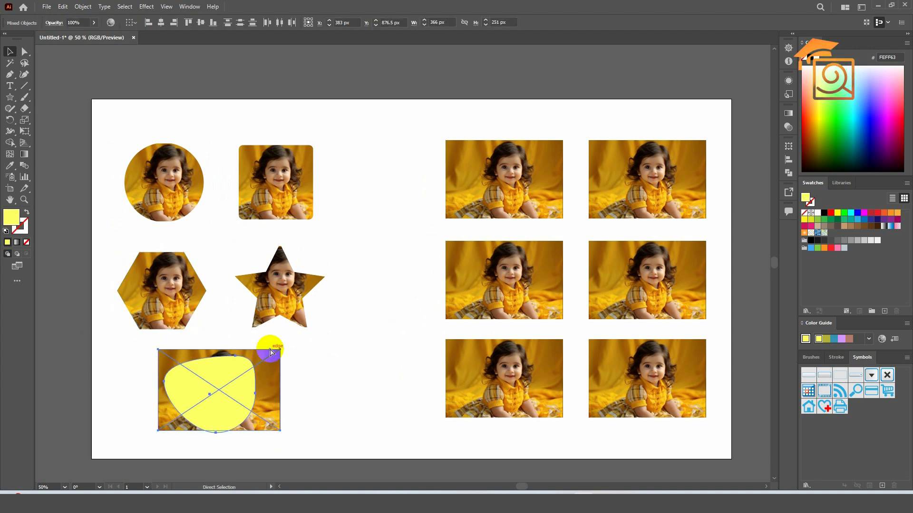
key("ctrl+7")
left_click(328, 360)
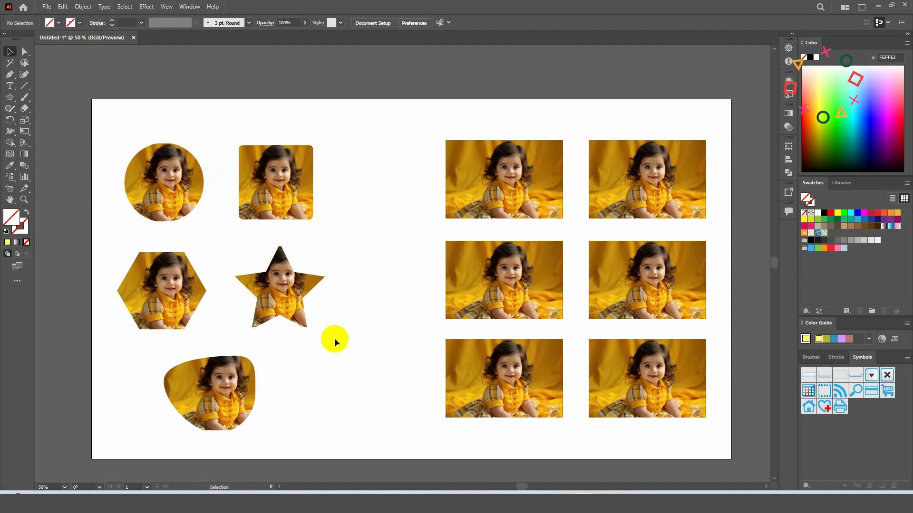
- Isolate the circle's clipping mask, examine the link options of the photo inside it, and leave isolation without relinking
left_click(162, 165)
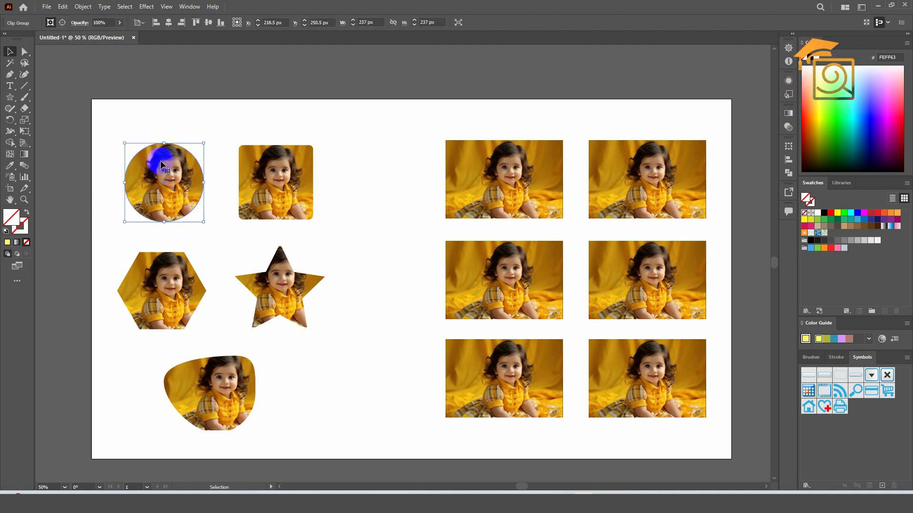
right_click(162, 165)
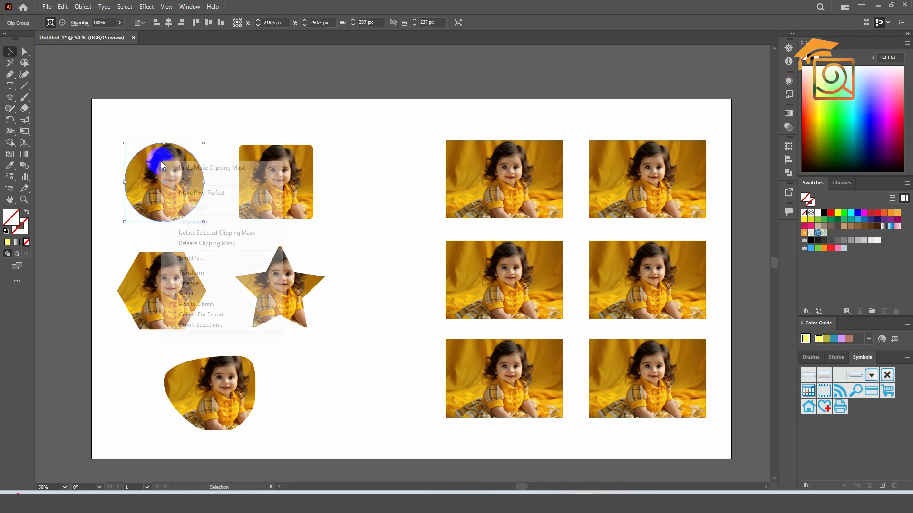
left_click(197, 233)
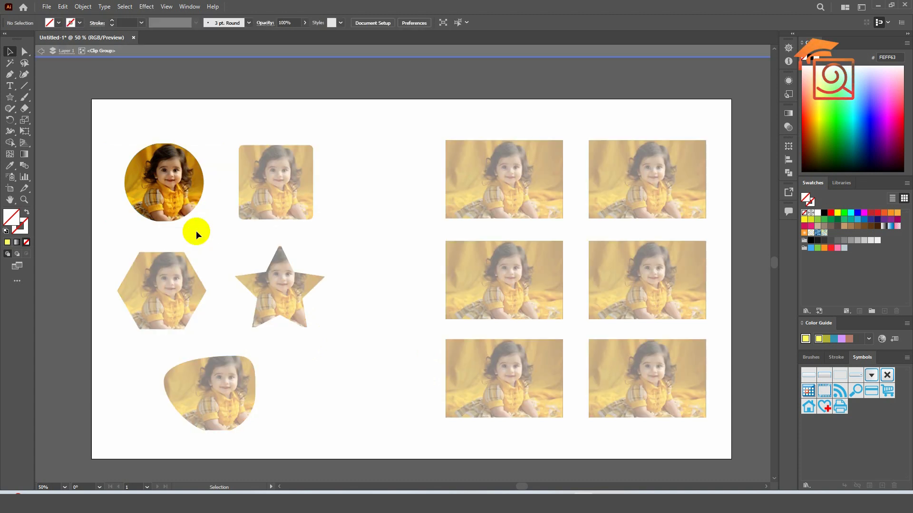
left_click(192, 176)
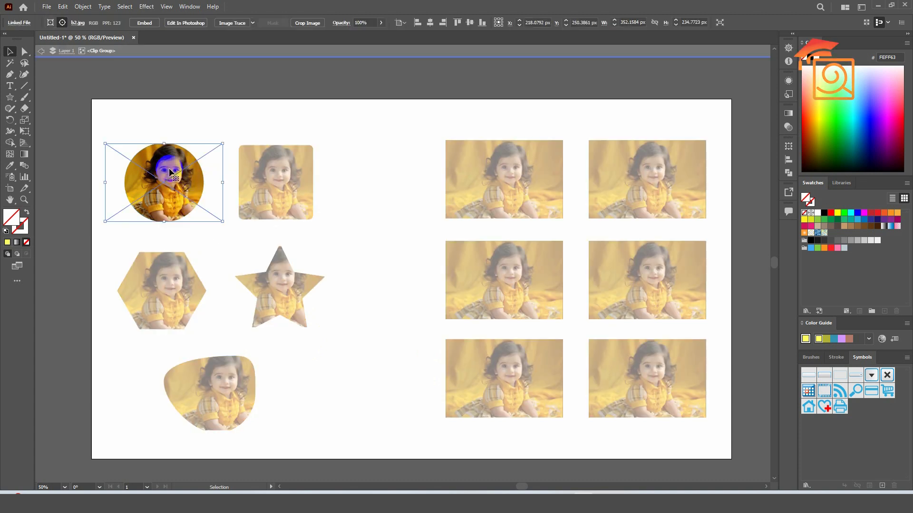
left_click(207, 162)
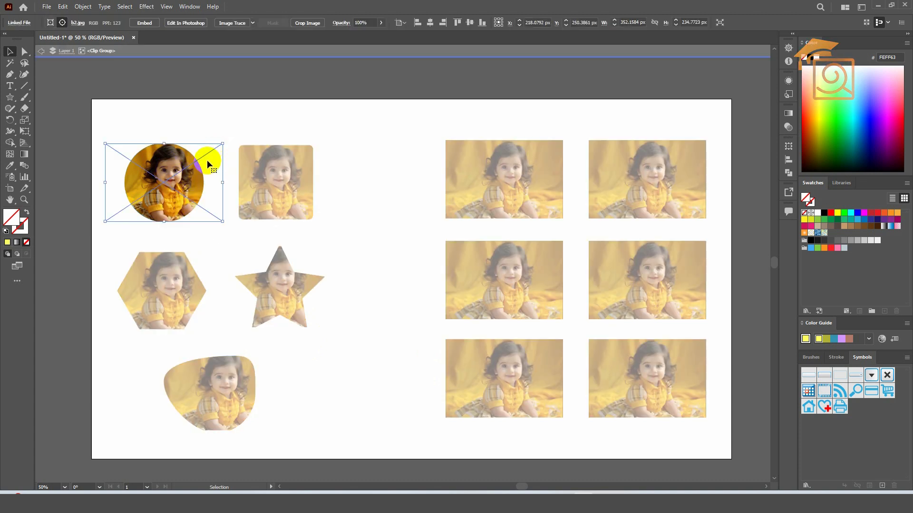
double_click(187, 181)
left_click(52, 23)
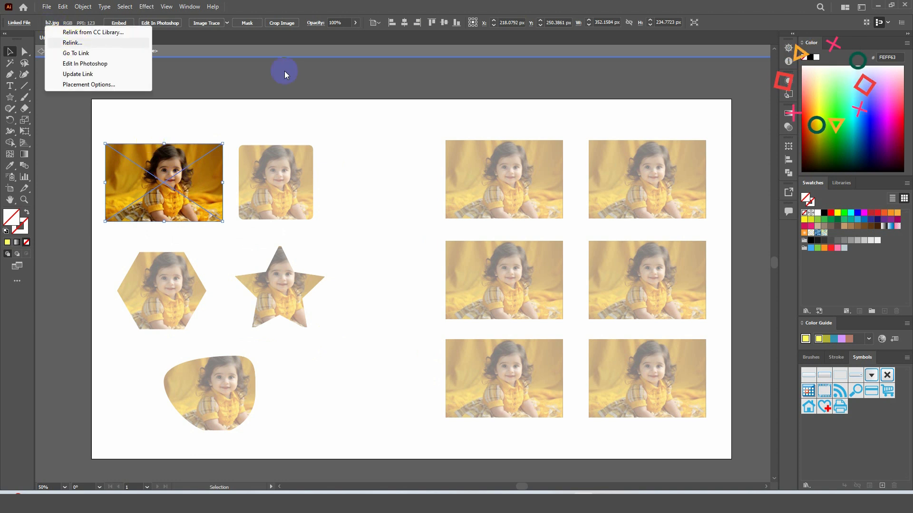
left_click(282, 52)
left_click(310, 95)
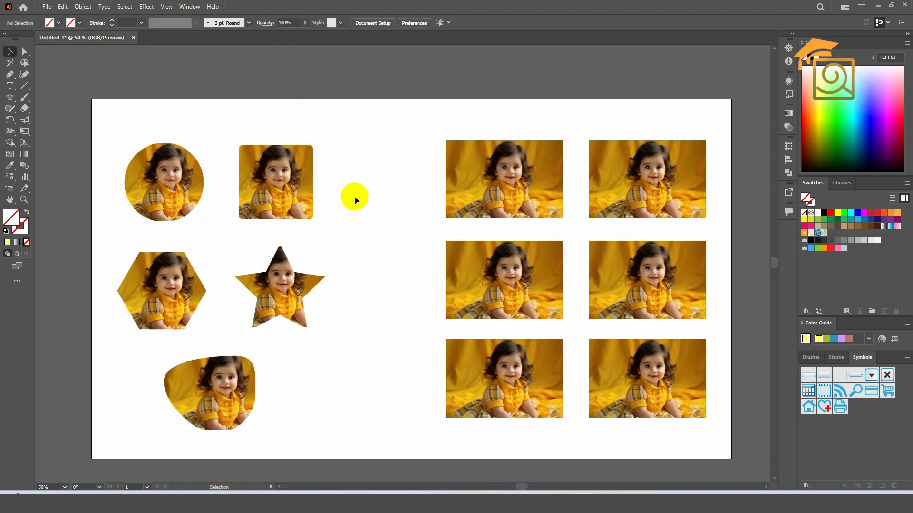
- Select all five clipped photos and move them together about 42 px to the right and 14 px up
left_click(135, 179)
left_click_drag(110, 110, 373, 429)
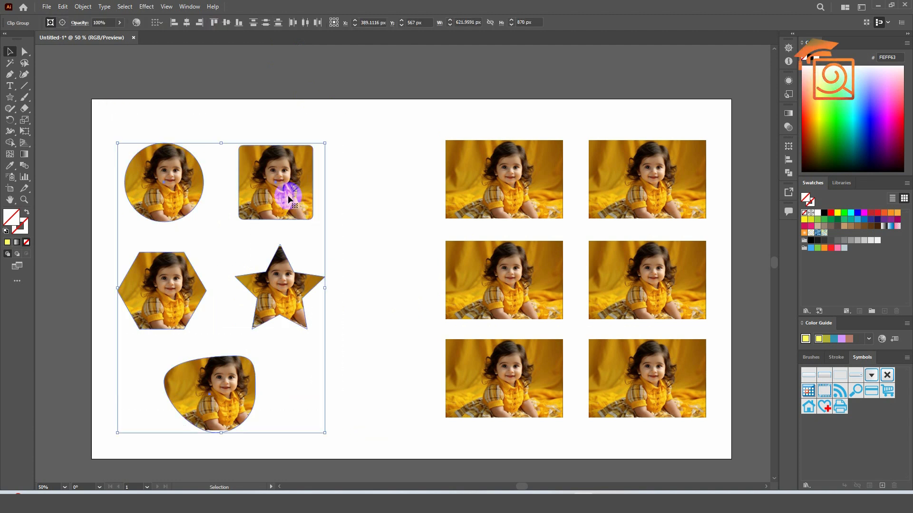
left_click_drag(288, 198, 303, 194)
- Run the fast_relink script on the five clipped photos, using b4 from the photo folder as the replacement
left_click(46, 7)
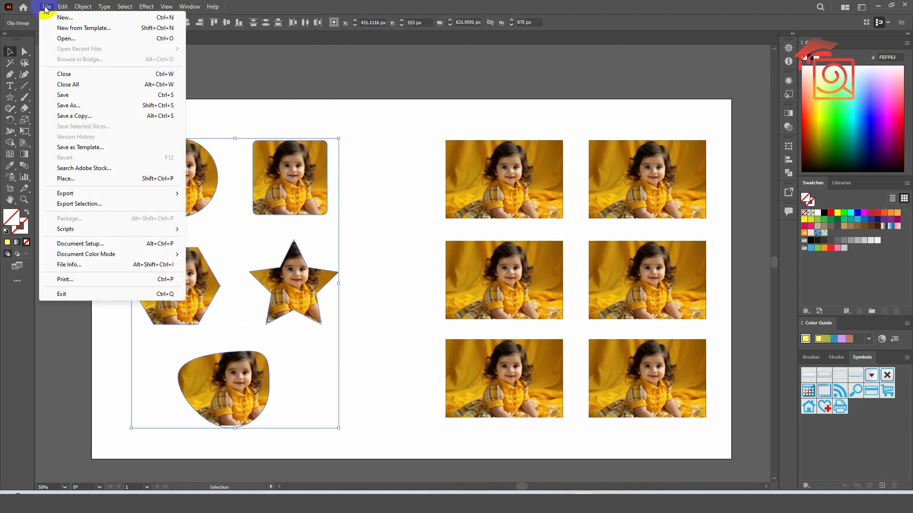
left_click(82, 230)
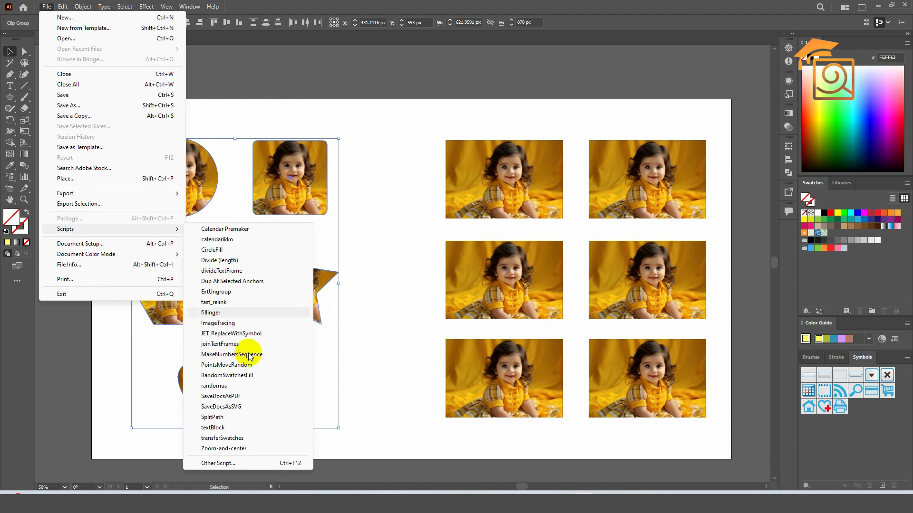
left_click(228, 304)
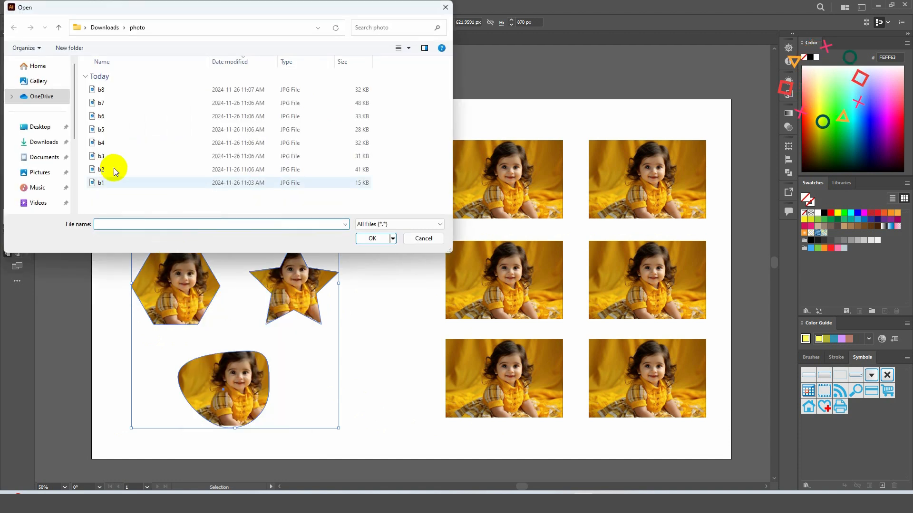
left_click(109, 146)
left_click(363, 239)
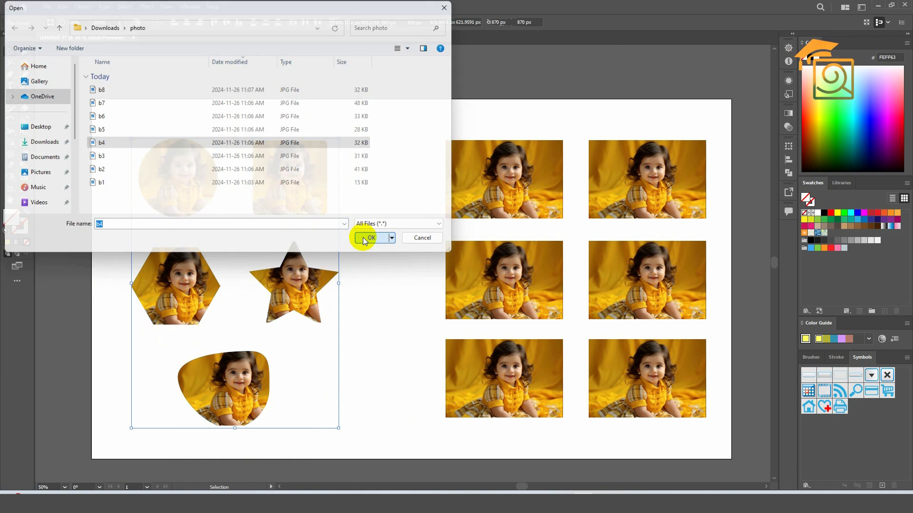
- Reselect the five clipped photos and replace their images with b1 from the photo folder using the fast_relink script
left_click_drag(106, 108, 343, 399)
left_click(47, 7)
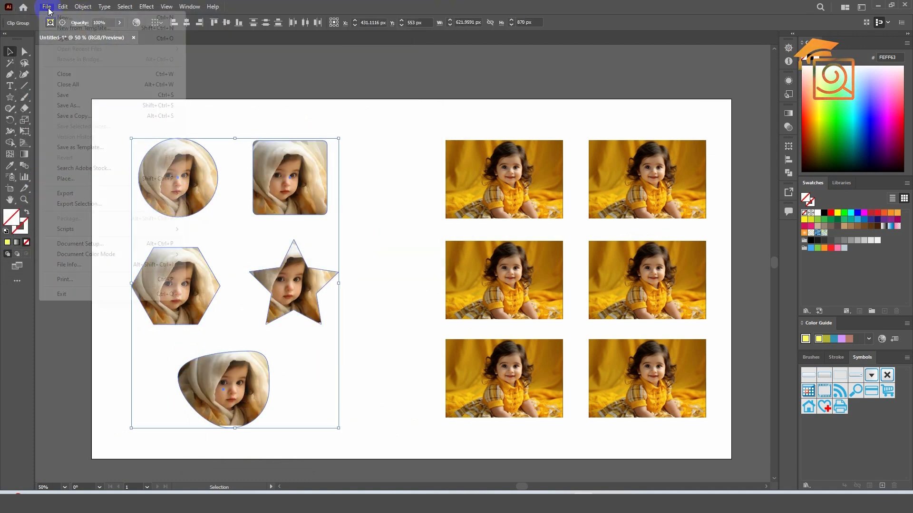
mouse_move(85, 199)
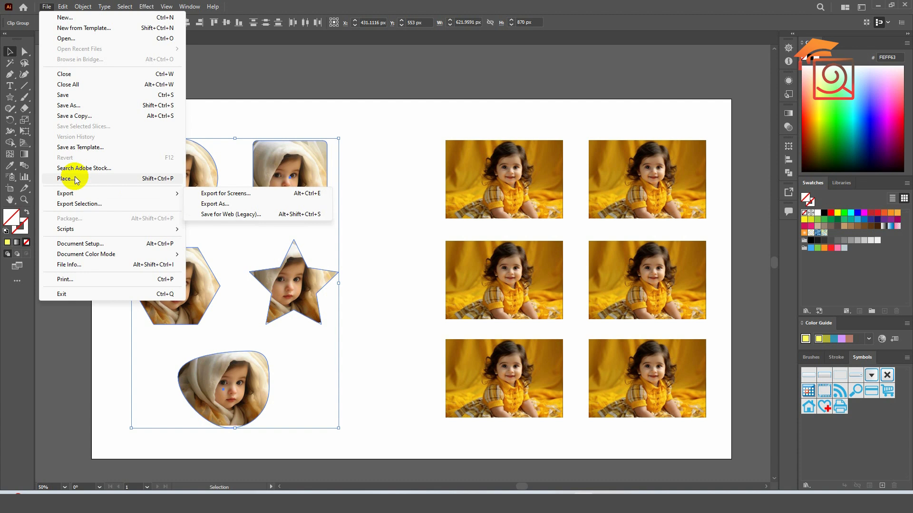
mouse_move(65, 230)
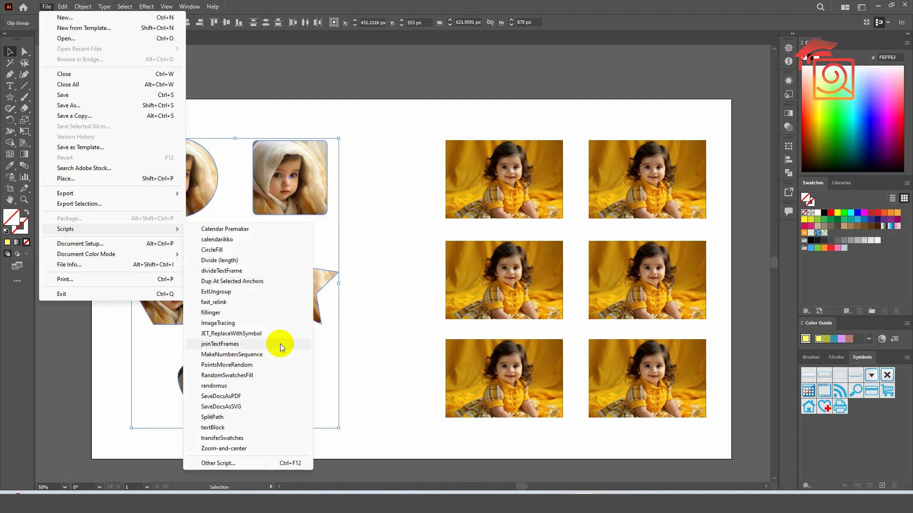
left_click(239, 303)
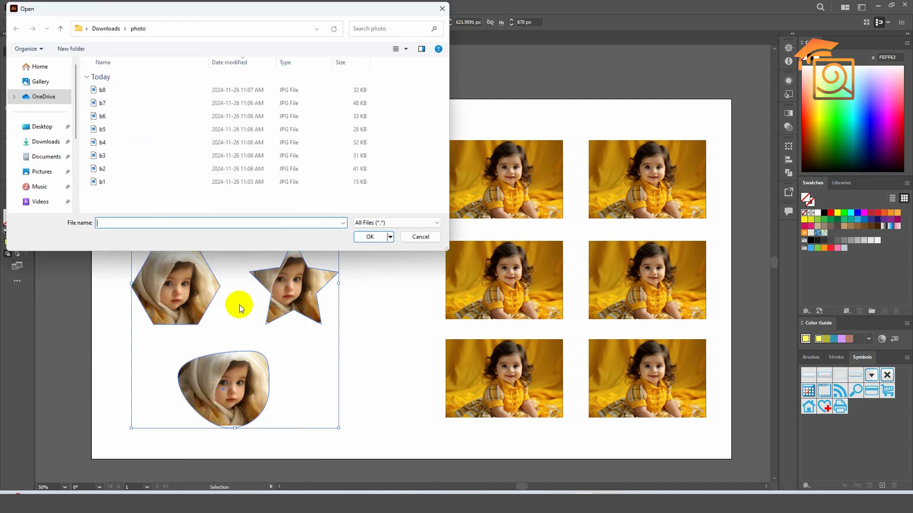
left_click(101, 183)
left_click(373, 237)
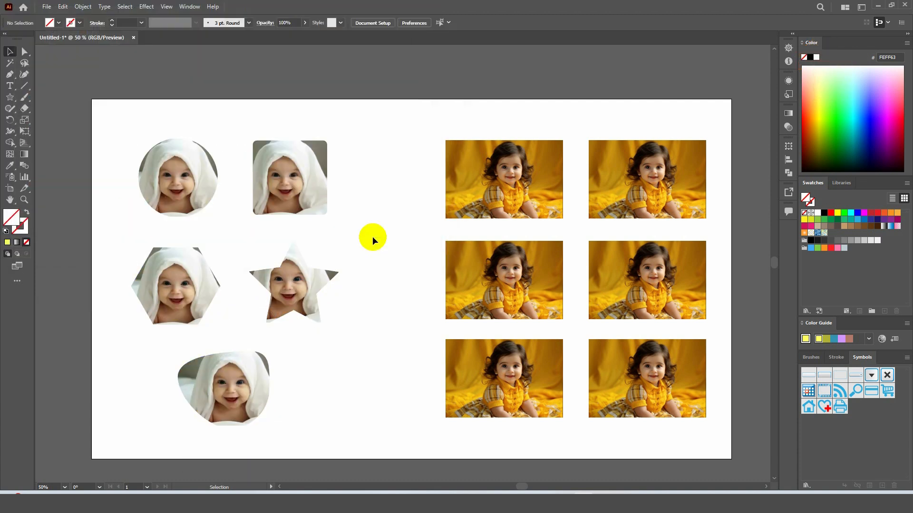